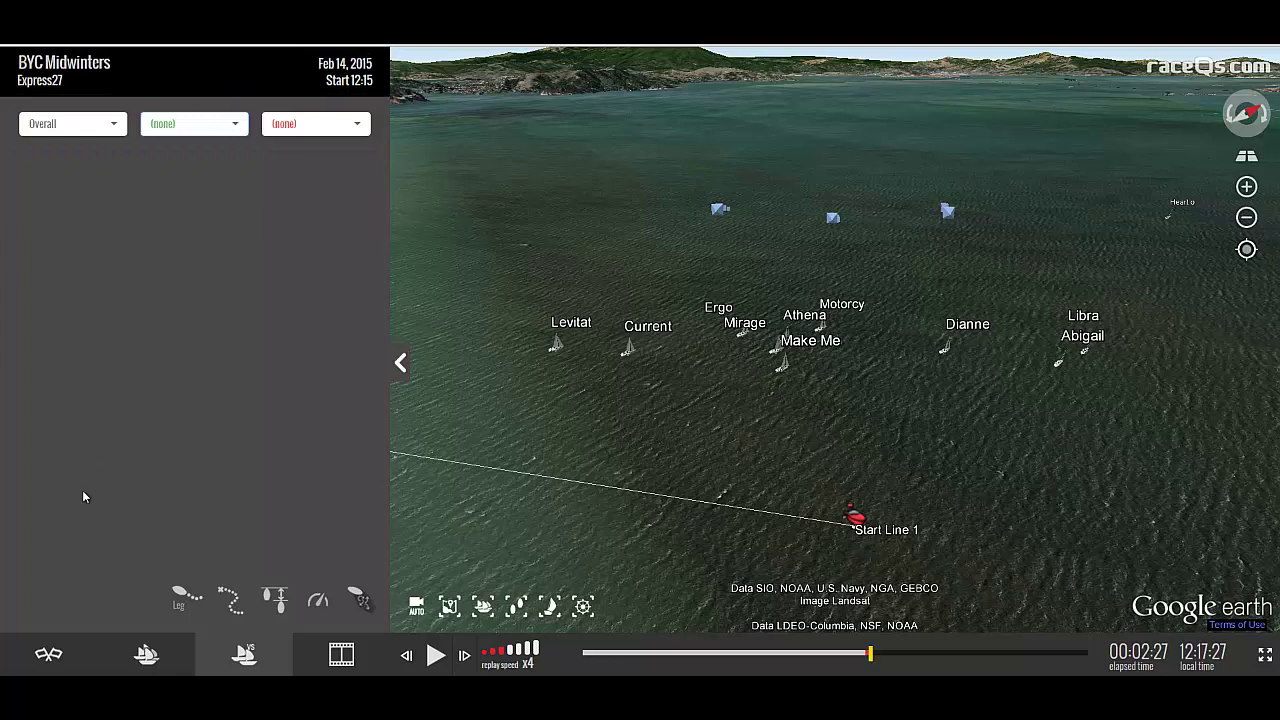
View the race marks, then return to the comparison panel and list boats for the first slot.
{"action": "left_click", "coordinate": [48, 653]}
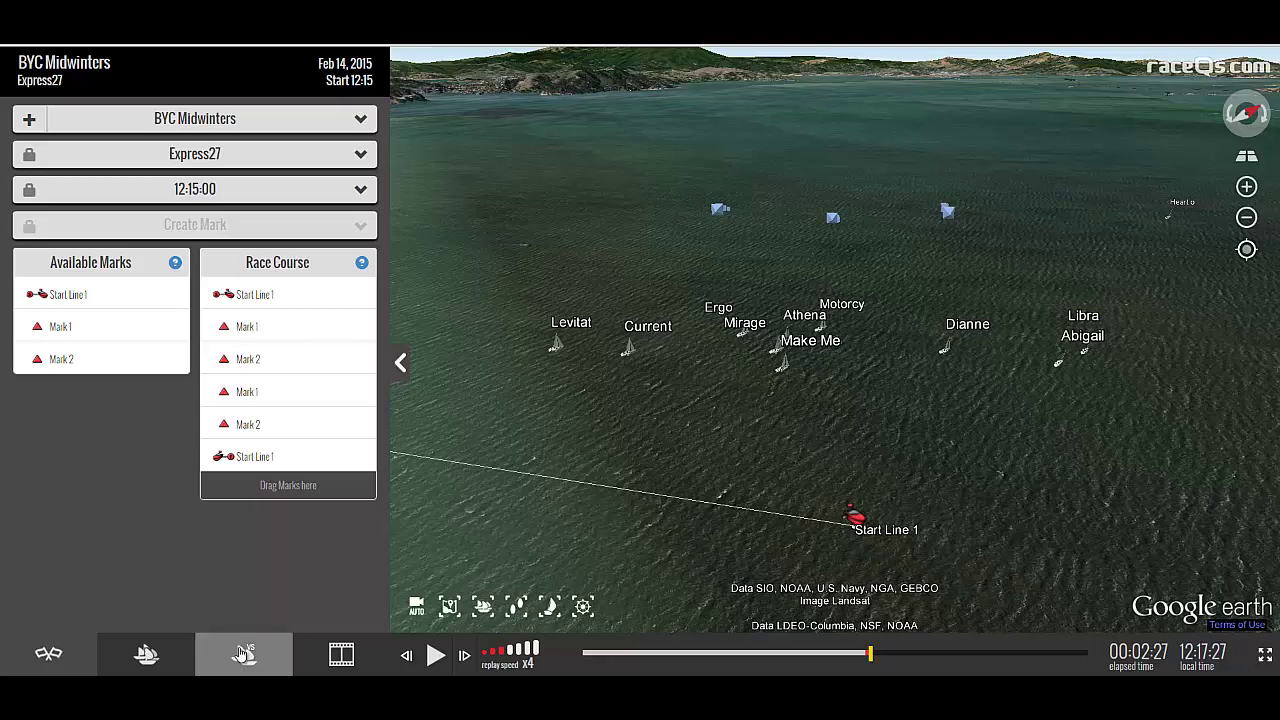
{"action": "left_click", "coordinate": [243, 654]}
{"action": "left_click", "coordinate": [237, 125]}
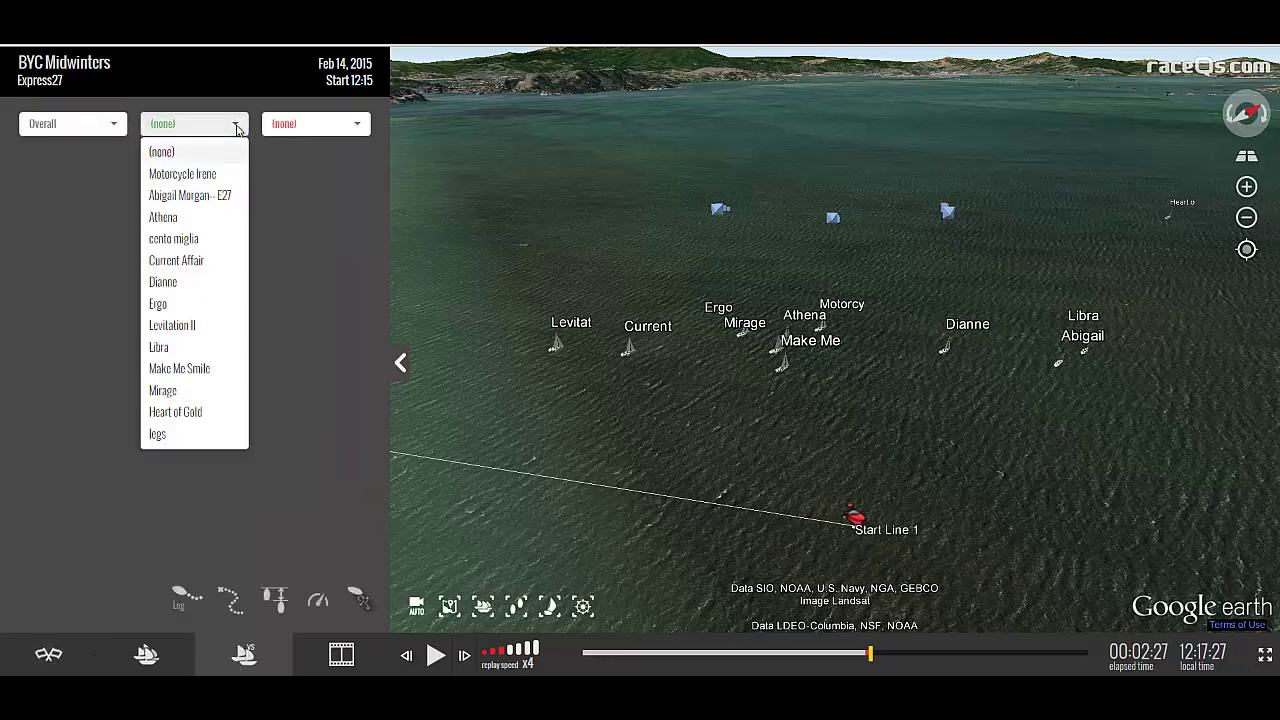
Compare Motorcycle Irene (first boat) with Libra (second boat) over the Overall leg.
{"action": "left_click", "coordinate": [226, 176]}
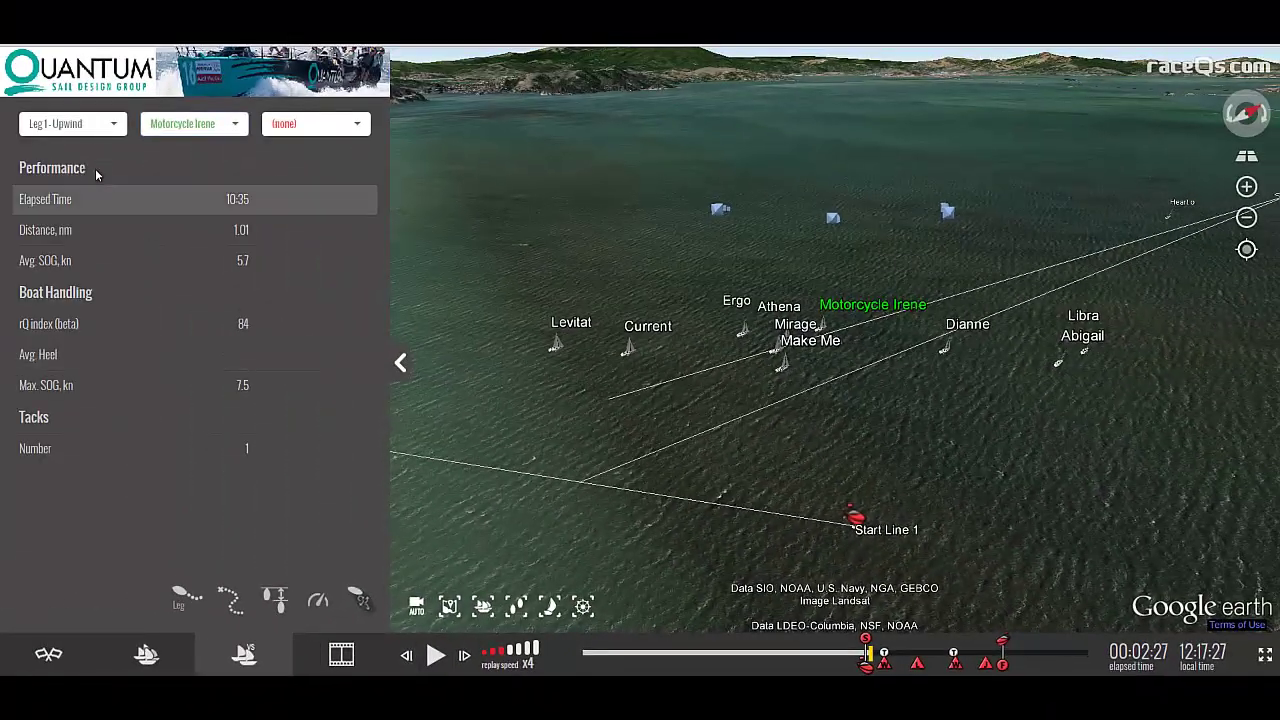
{"action": "left_click", "coordinate": [90, 124]}
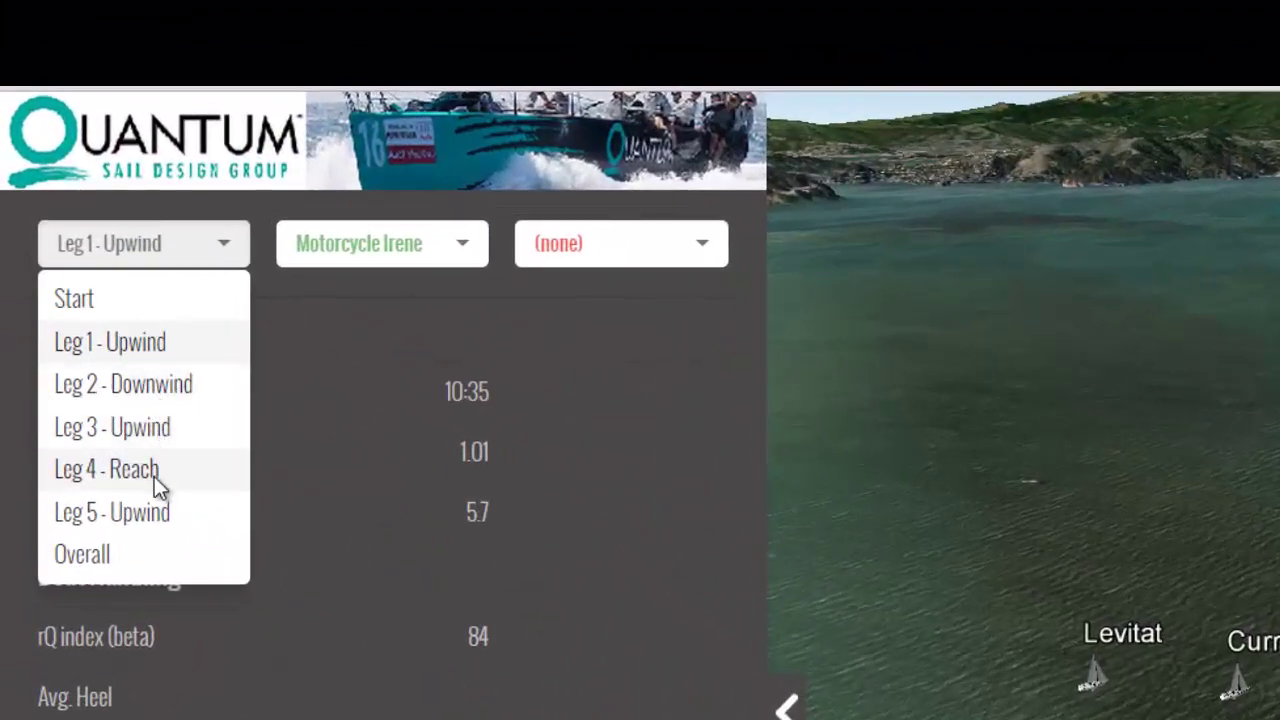
{"action": "left_click", "coordinate": [148, 553]}
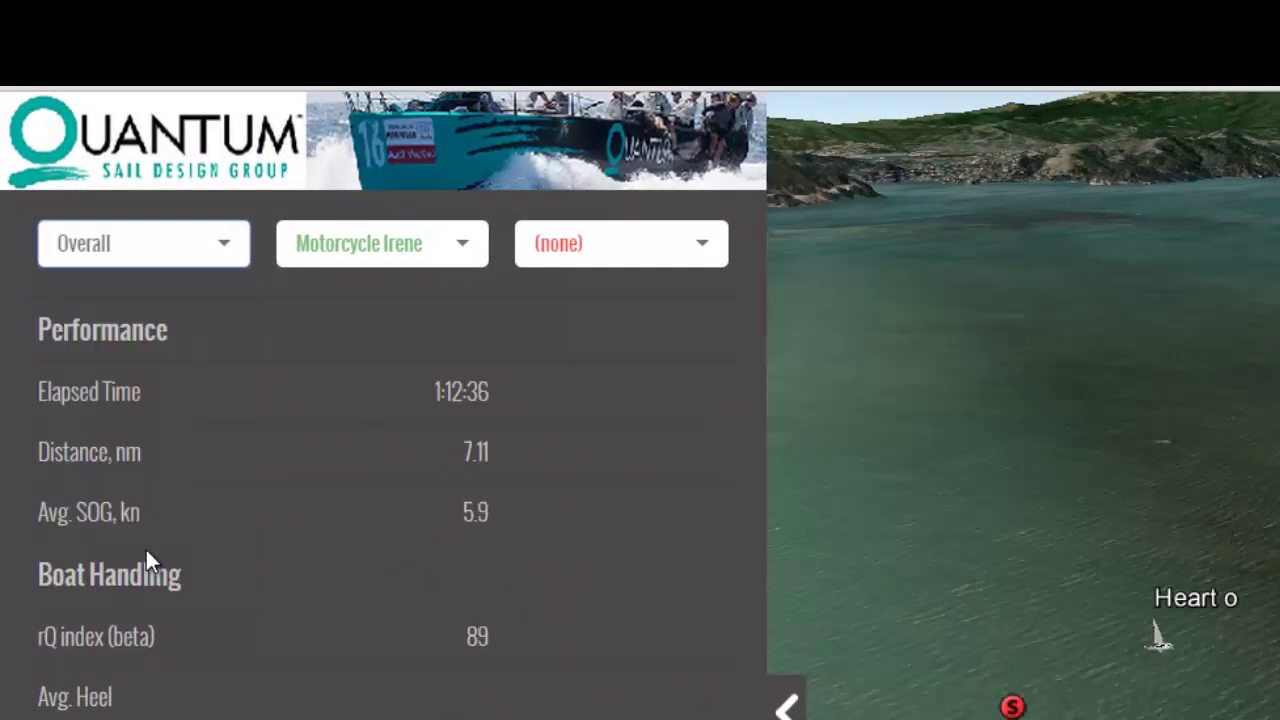
{"action": "left_click", "coordinate": [585, 262]}
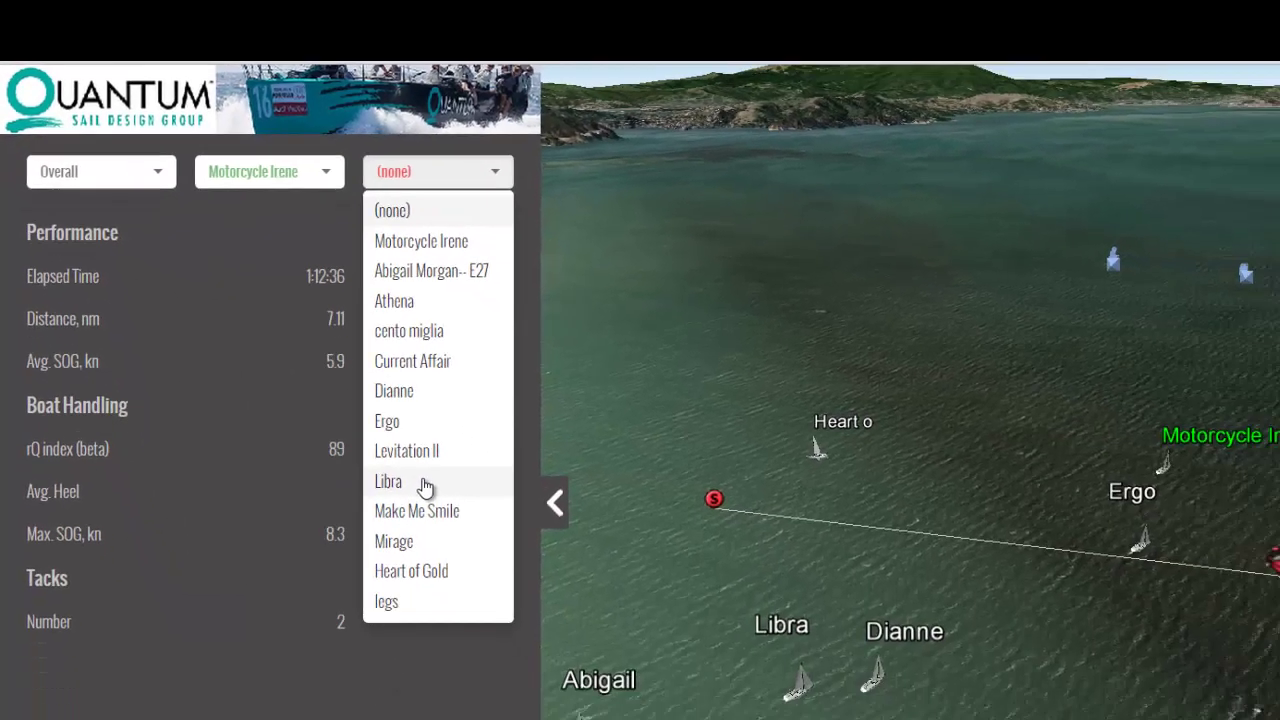
{"action": "left_click", "coordinate": [550, 682]}
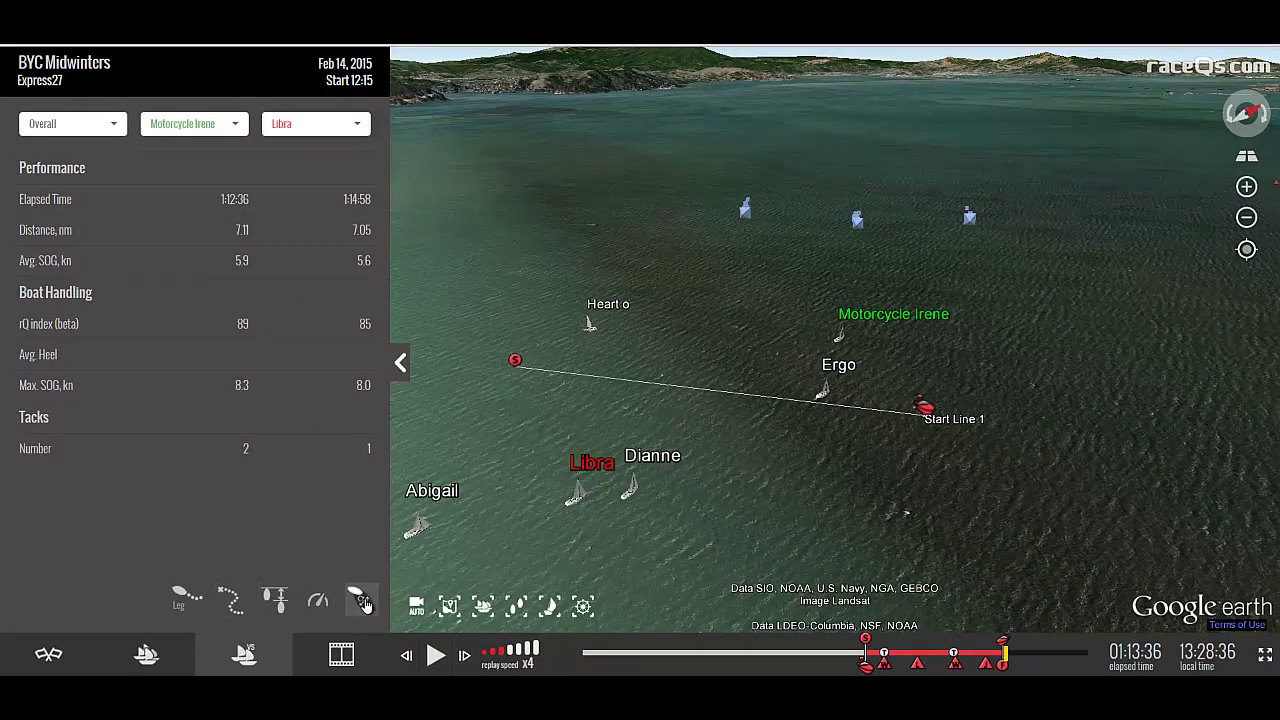
Show 30-minute speed-coded tracks, view the course top-down, and display the Groove Analysis explanation.
{"action": "left_click", "coordinate": [196, 611]}
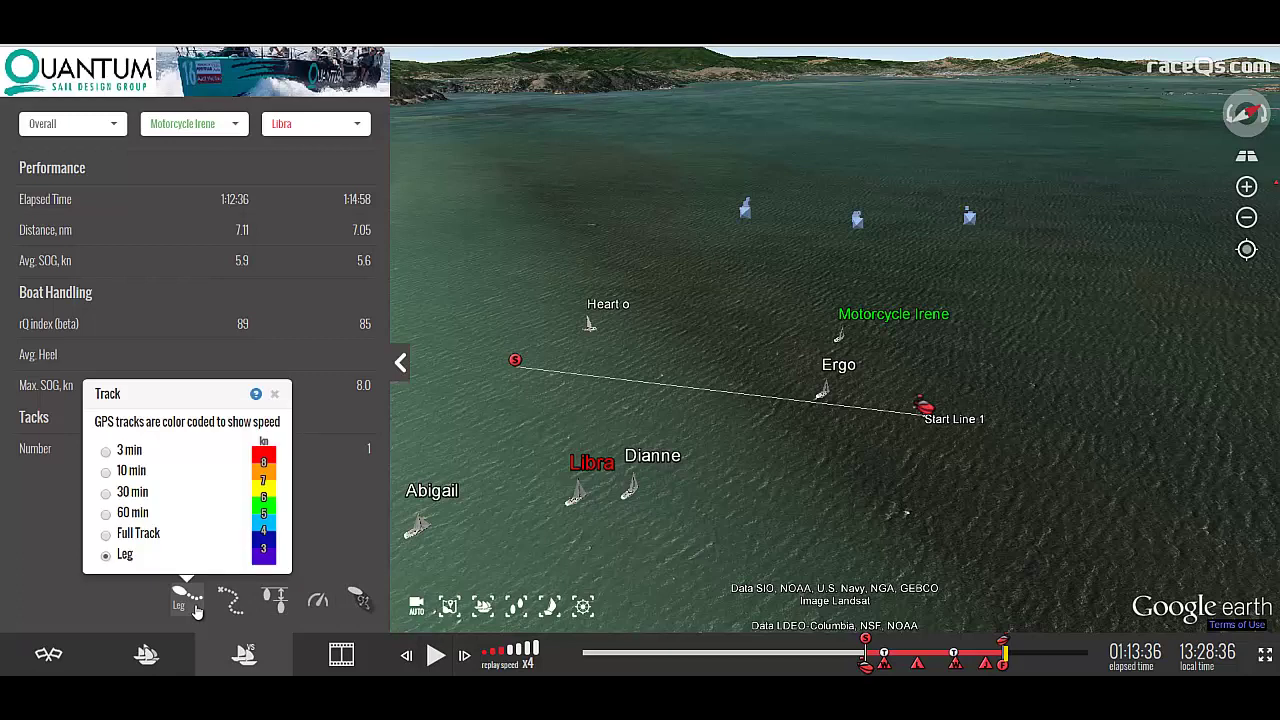
{"action": "left_click", "coordinate": [107, 496]}
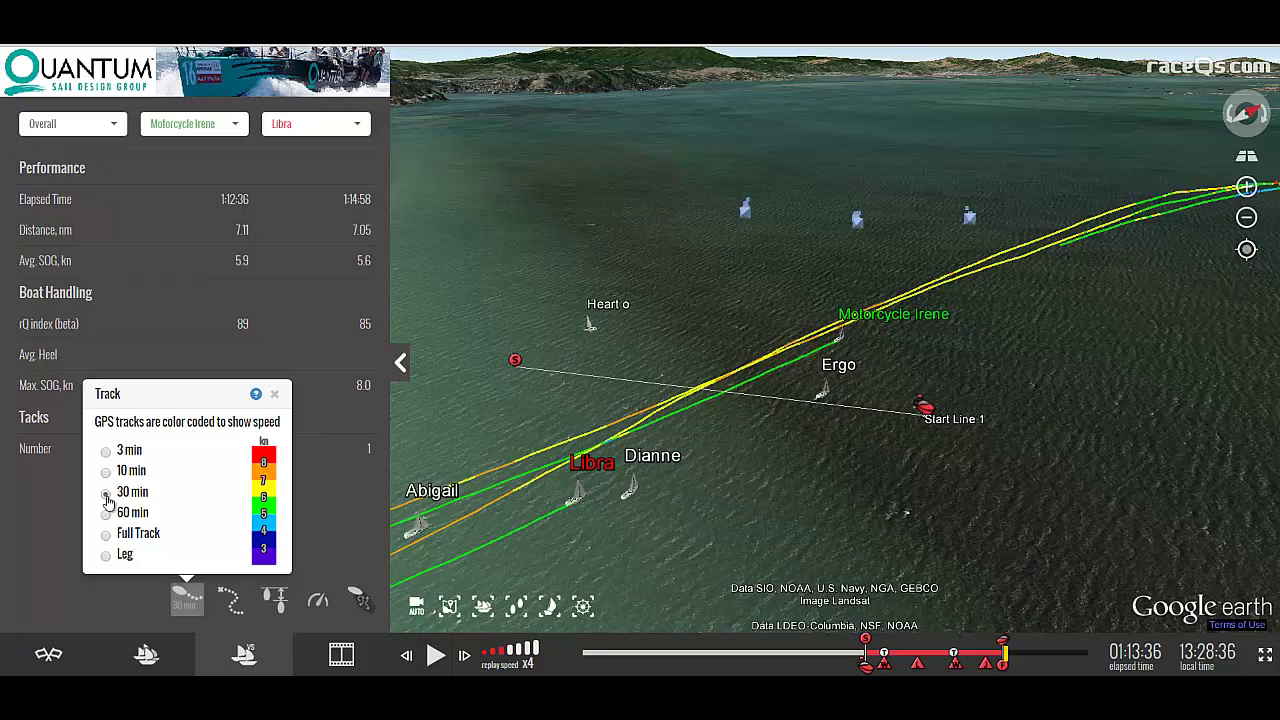
{"action": "left_click", "coordinate": [449, 606]}
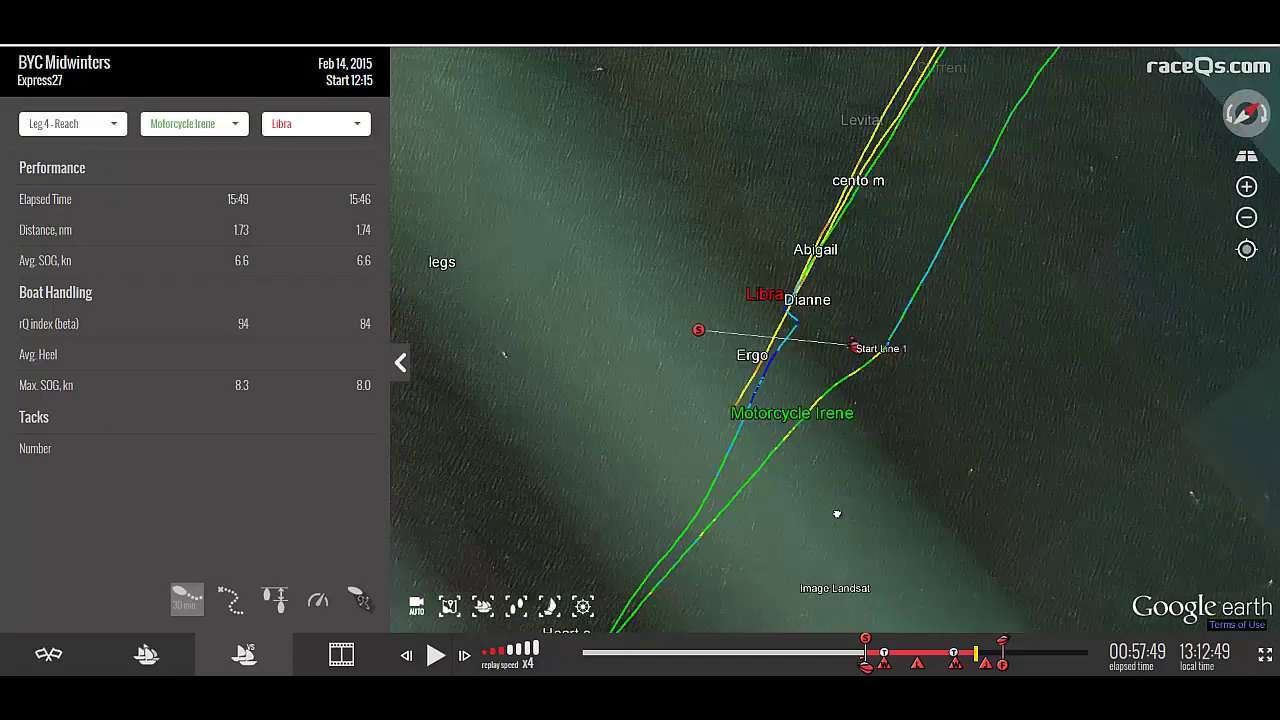
{"action": "left_click", "coordinate": [233, 597]}
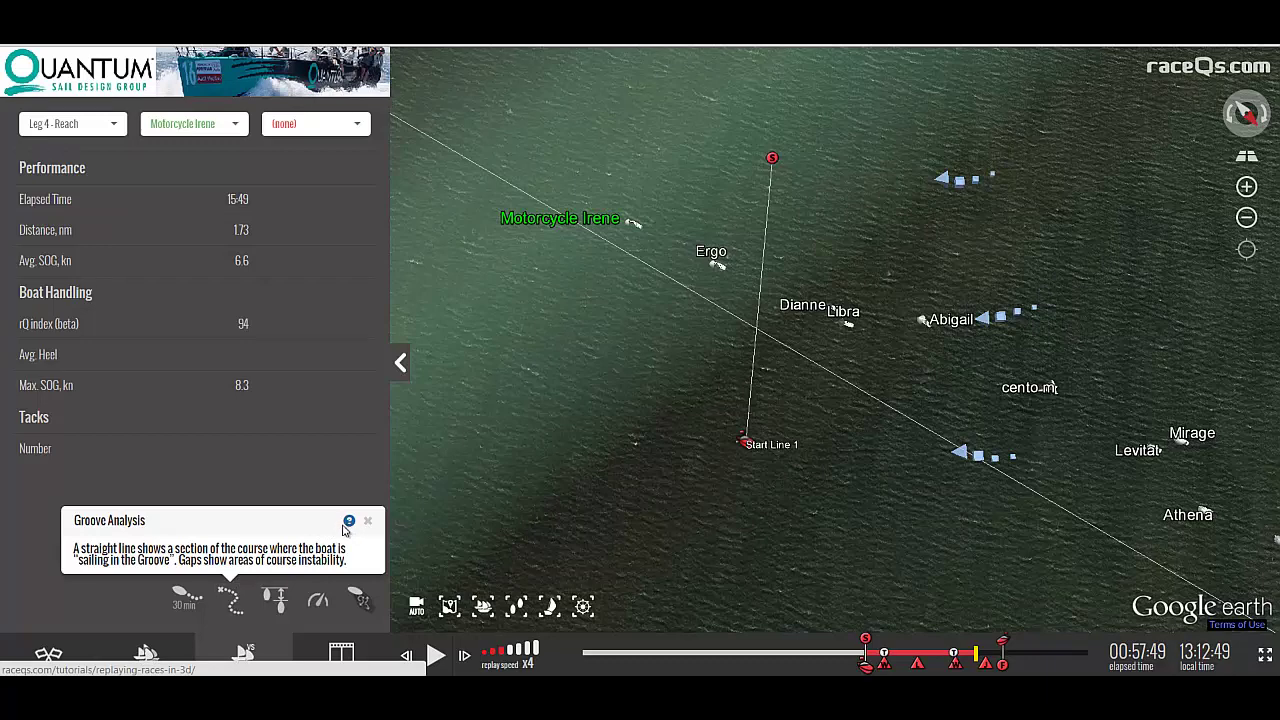
Draw the groove line, jump to the first tack (96°, -5 s lost), and enable boat separation.
{"action": "left_click", "coordinate": [230, 599]}
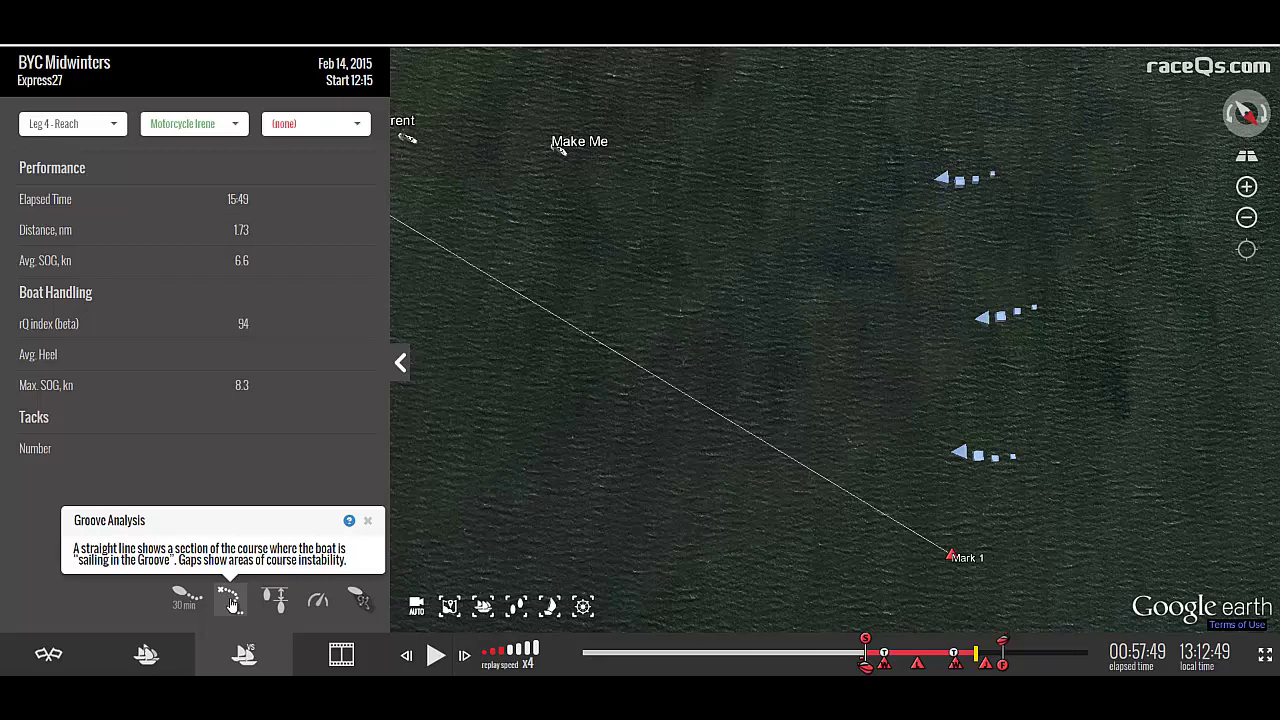
{"action": "left_click", "coordinate": [231, 600]}
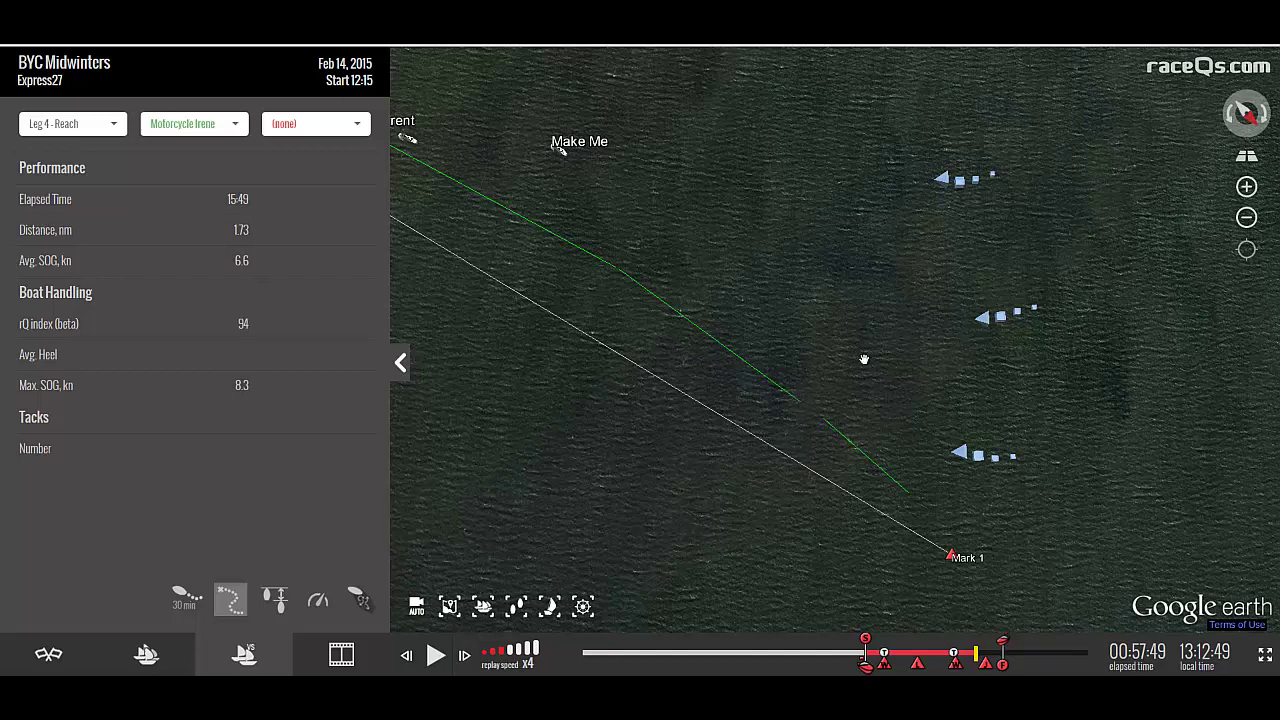
{"action": "left_click", "coordinate": [883, 653]}
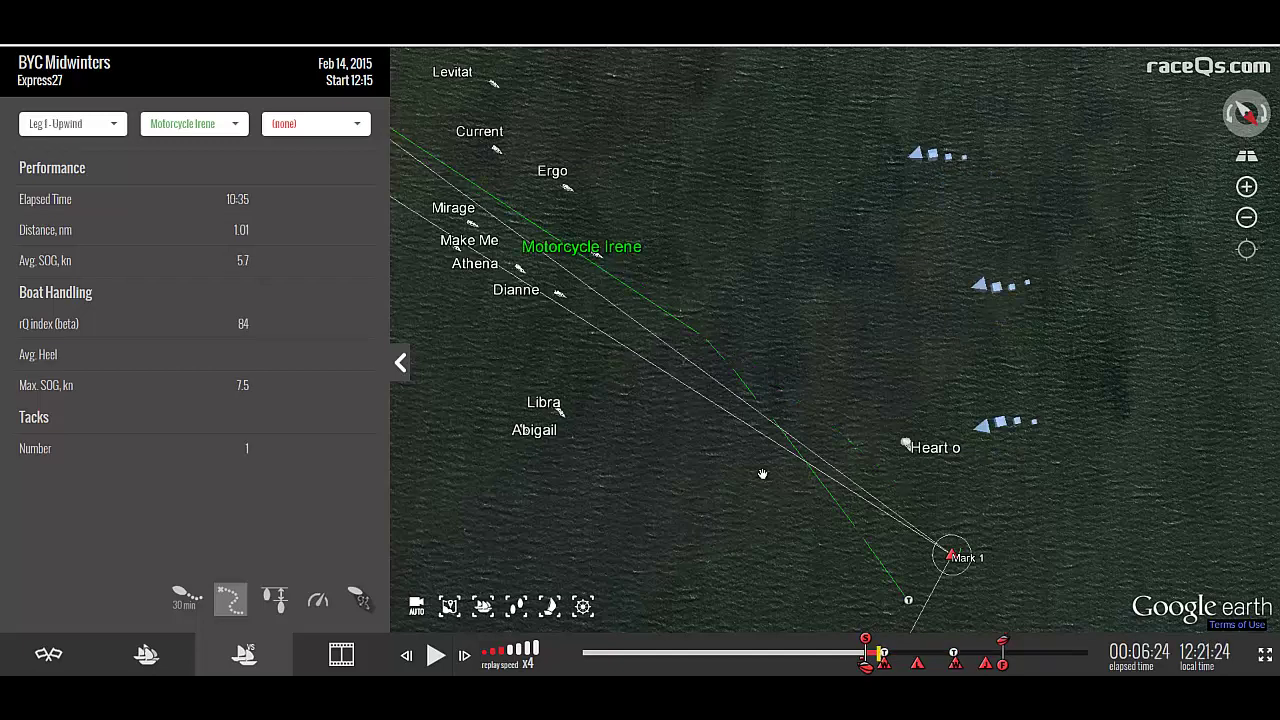
{"action": "left_click", "coordinate": [908, 599]}
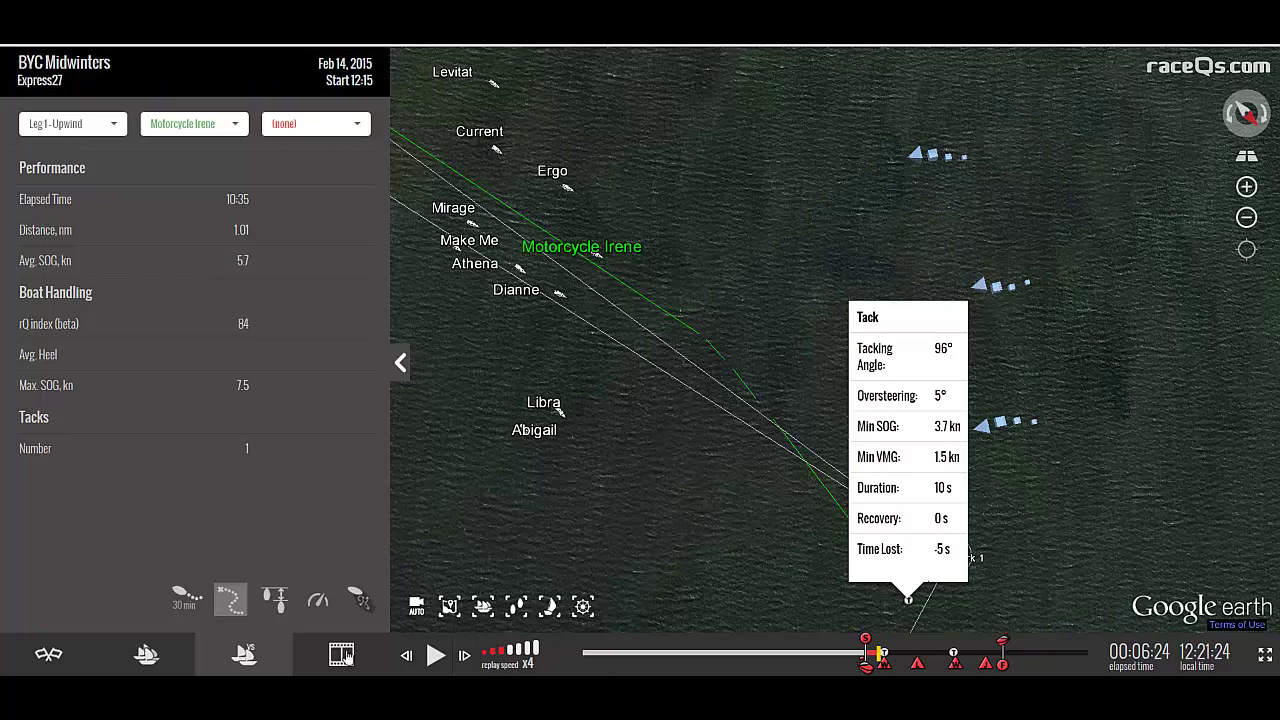
{"action": "left_click", "coordinate": [278, 601]}
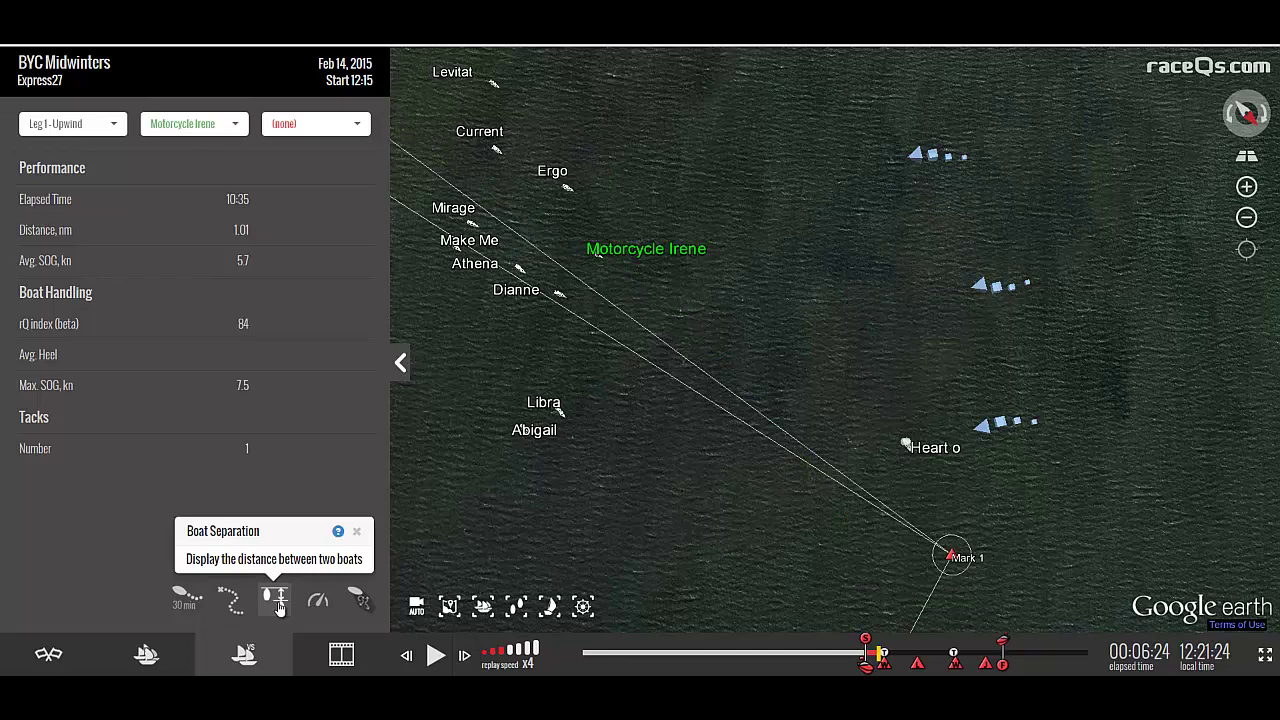
Re-add Libra as the second boat and play the replay to 00:07:03, then pause.
{"action": "left_click", "coordinate": [318, 139]}
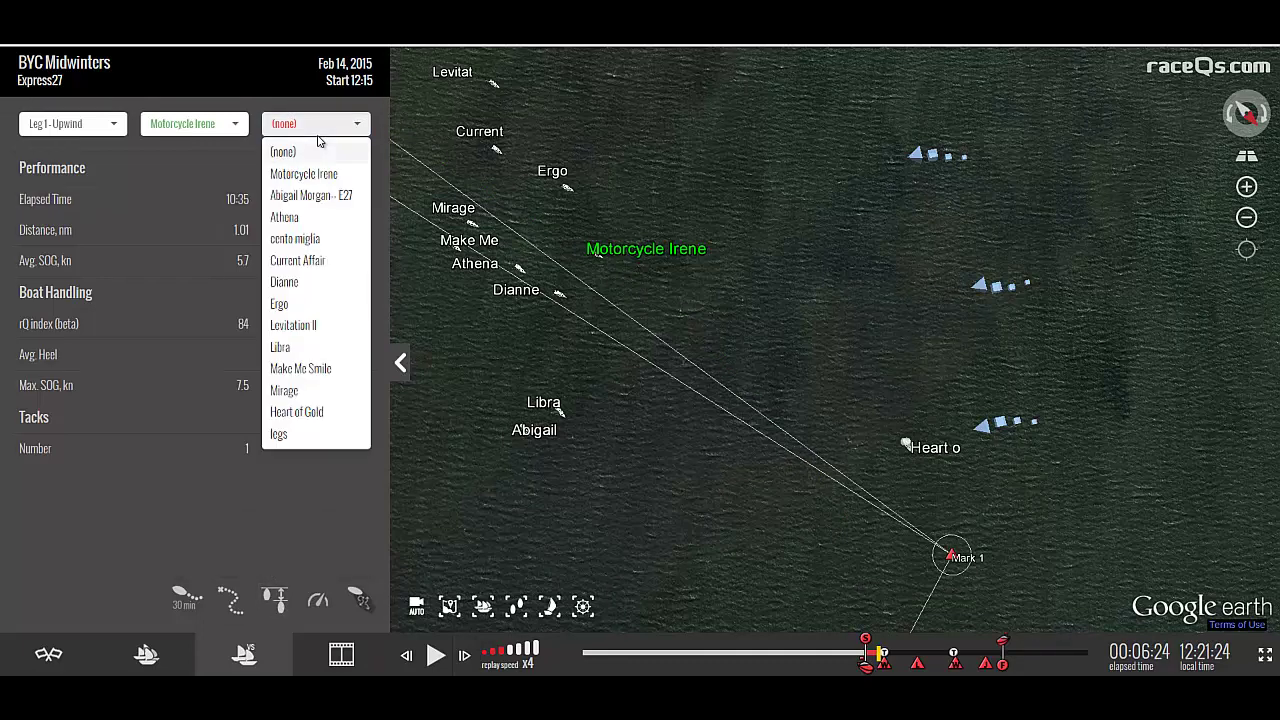
{"action": "left_click", "coordinate": [282, 346]}
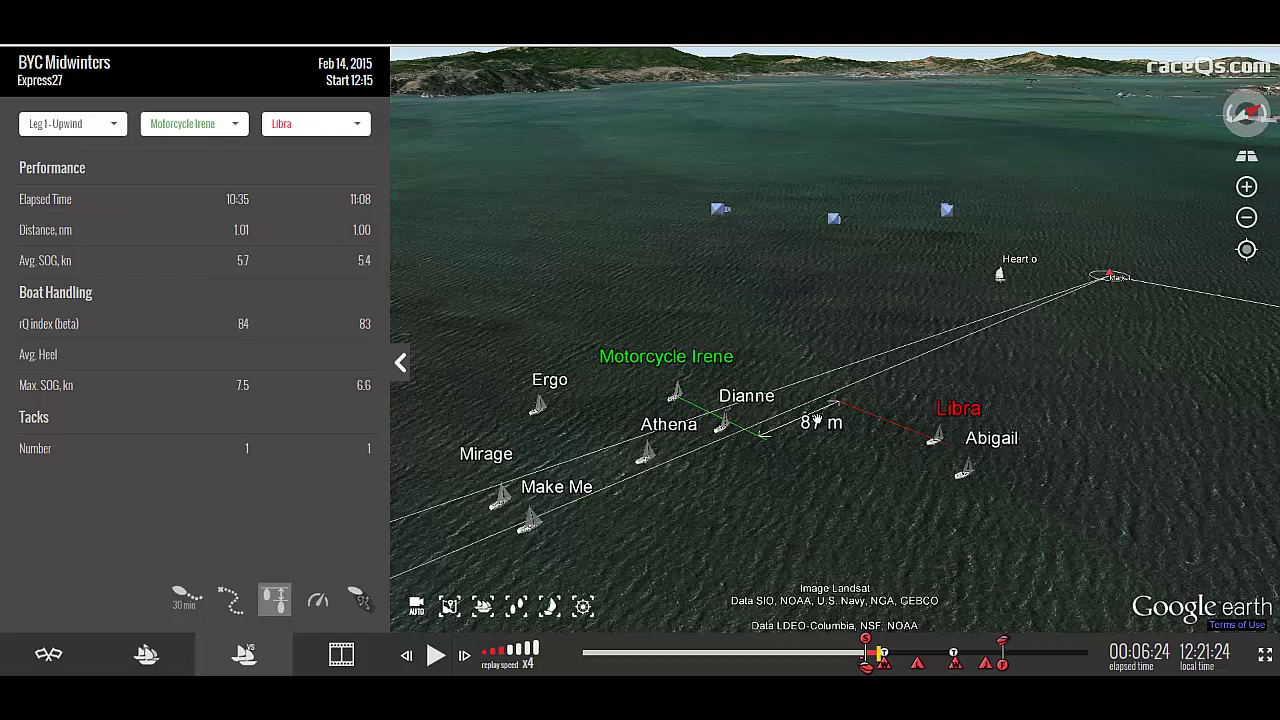
{"action": "left_click", "coordinate": [437, 655]}
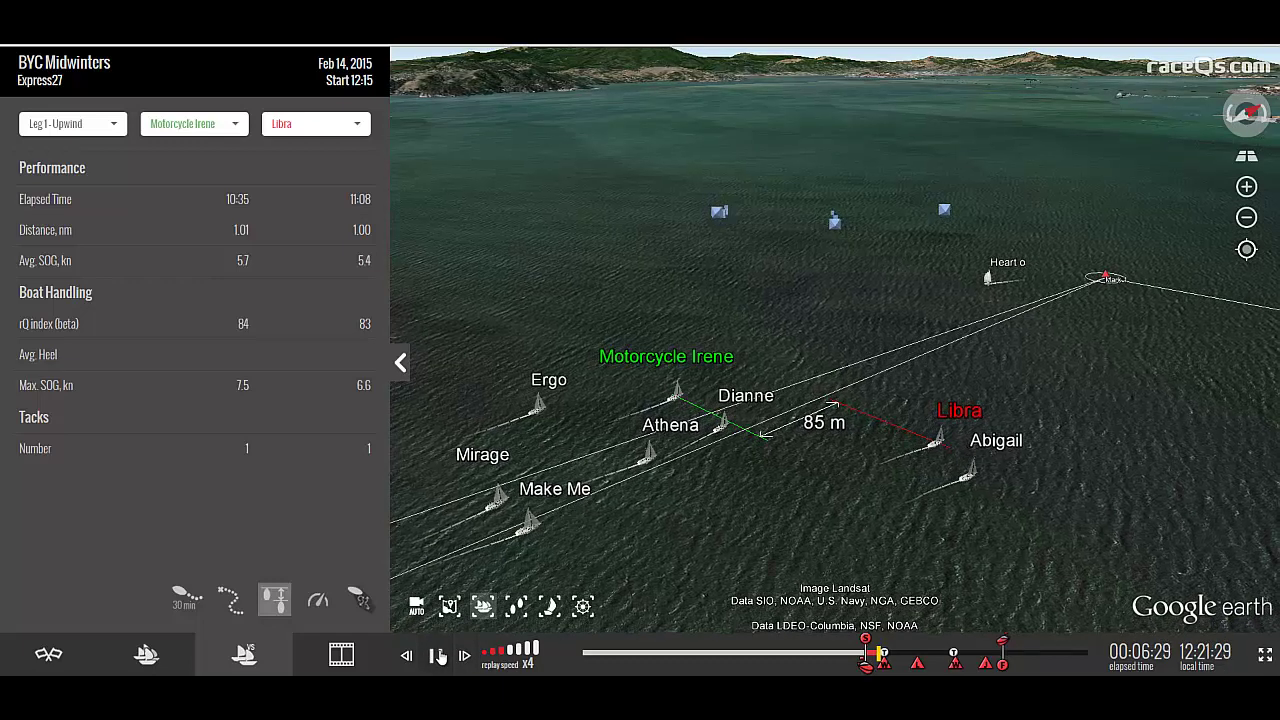
{"action": "left_click", "coordinate": [437, 655]}
{"action": "left_click", "coordinate": [319, 602]}
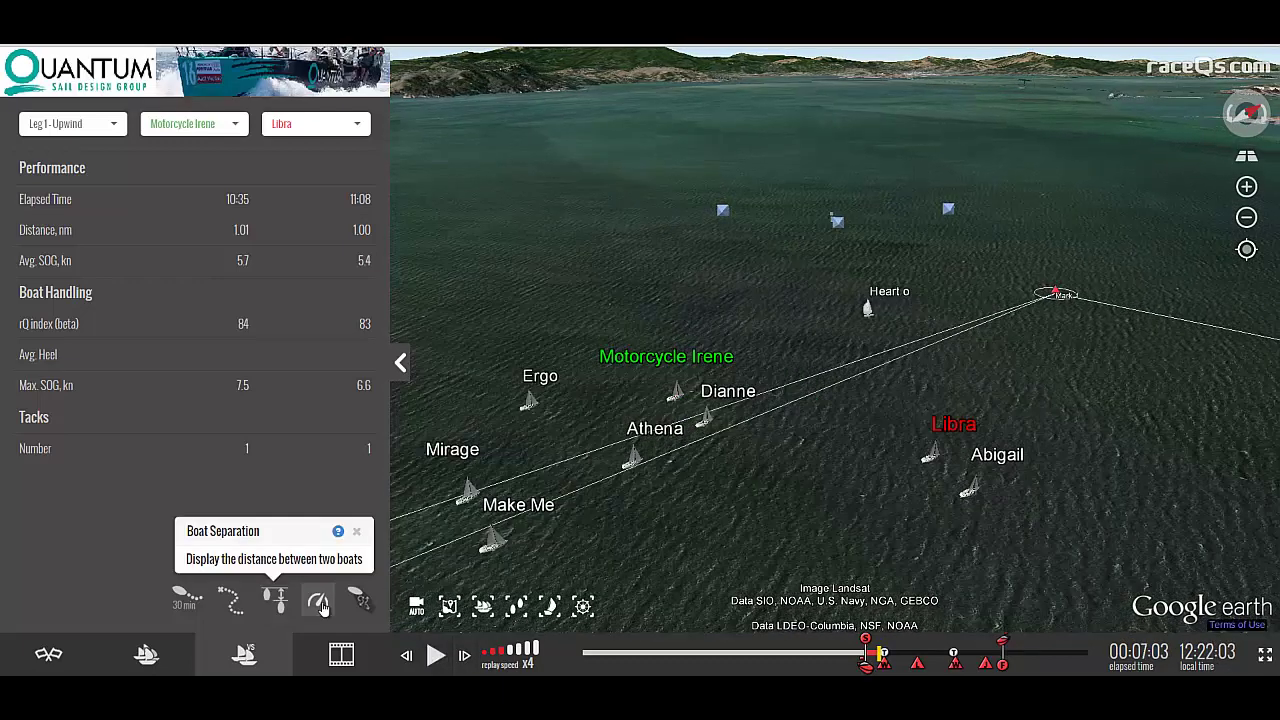
Overlay SOG and VMG dashboard gauges on the boats, following Motorcycle Irene from directly above.
{"action": "left_click", "coordinate": [319, 603]}
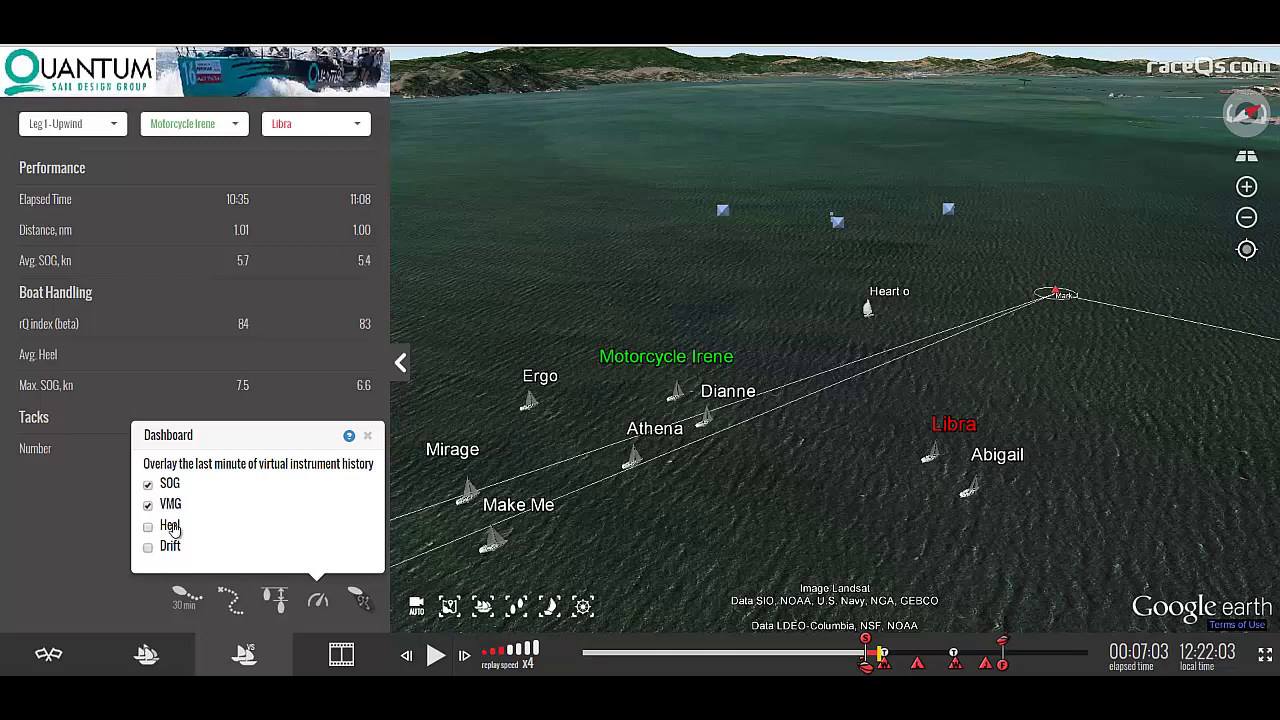
{"action": "left_click", "coordinate": [318, 603]}
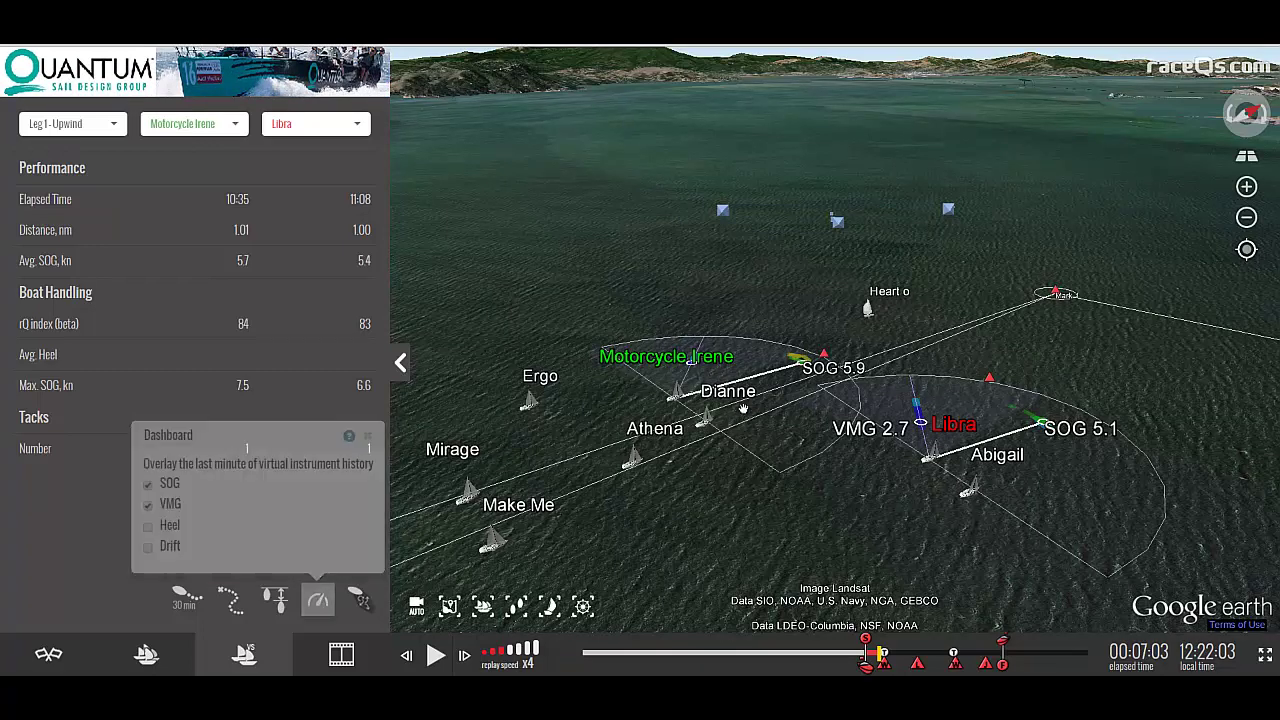
{"action": "left_click", "coordinate": [317, 606]}
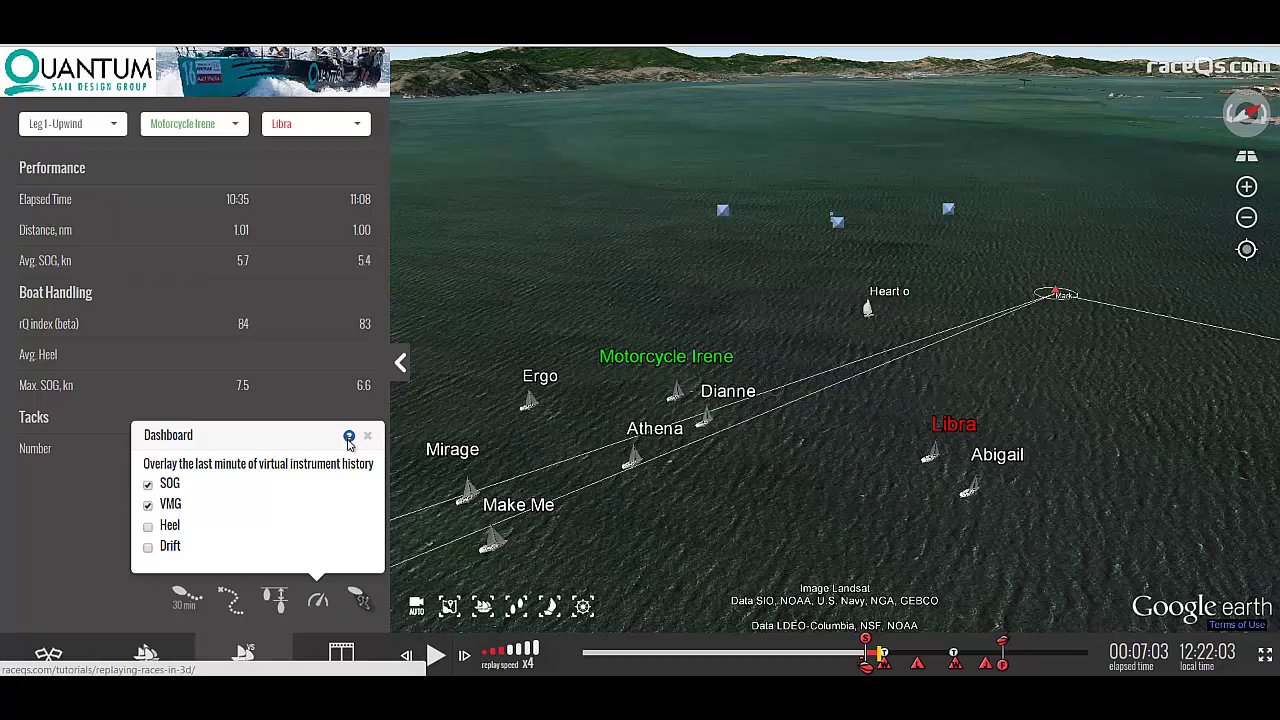
{"action": "left_click", "coordinate": [320, 598]}
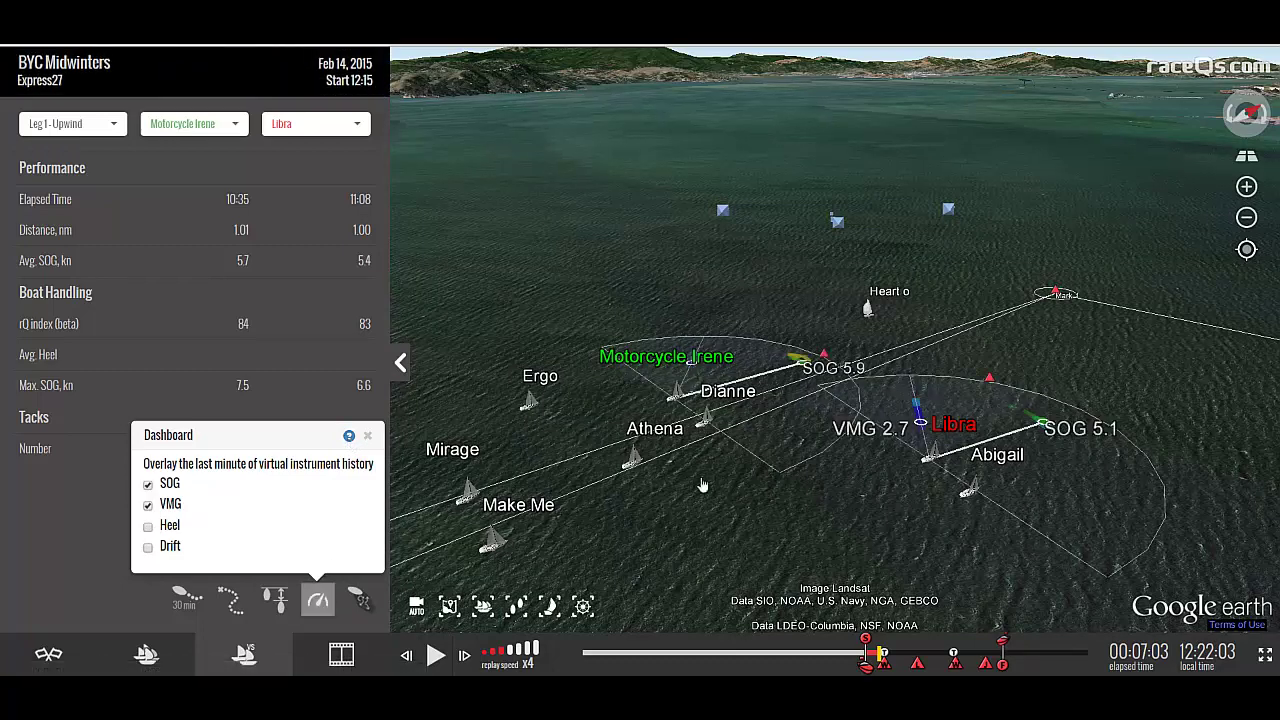
{"action": "left_click", "coordinate": [791, 509]}
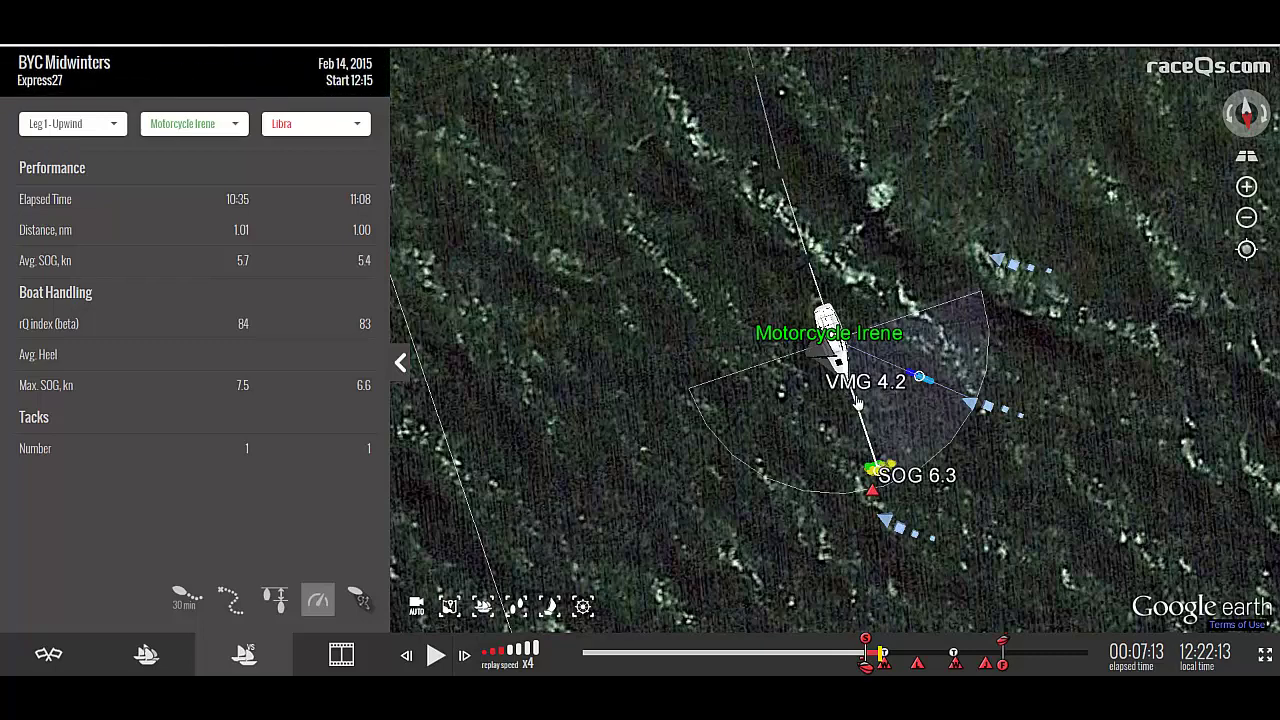
Jump back to 00:02:32, toggle the 30-minute track on and off, and remove the SOG/VMG overlays.
{"action": "left_click", "coordinate": [877, 466]}
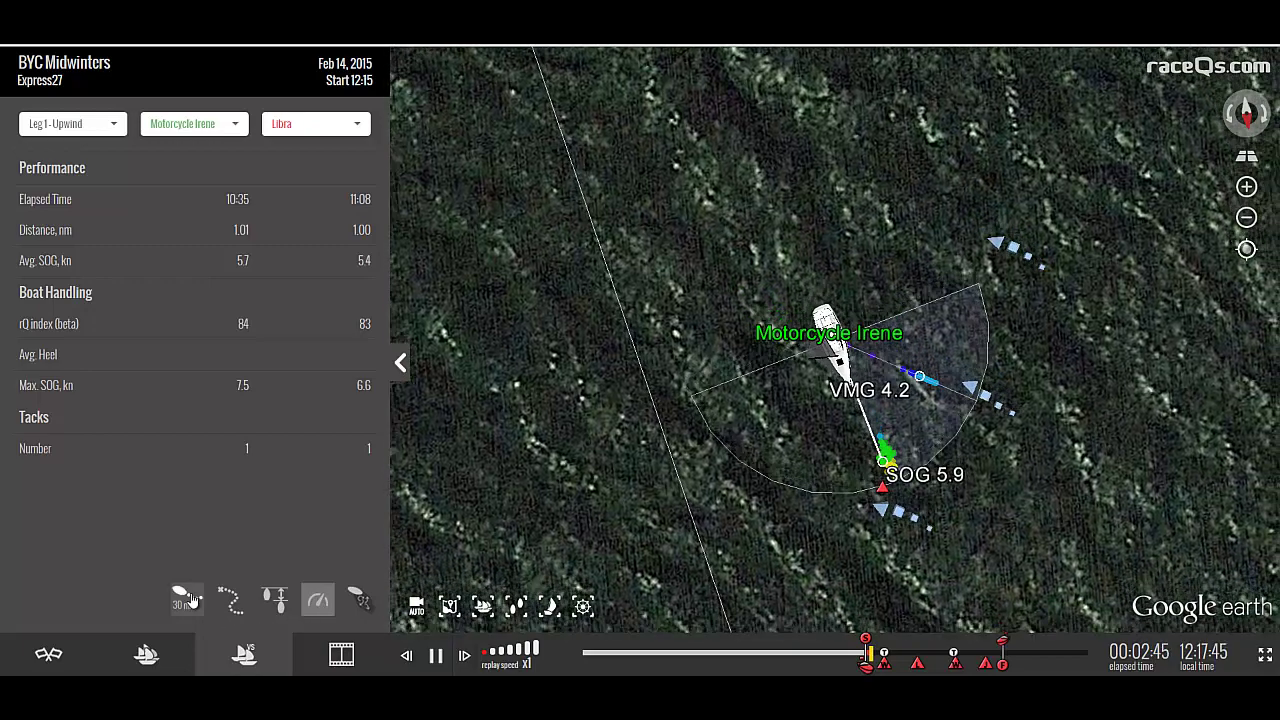
{"action": "left_click", "coordinate": [188, 598]}
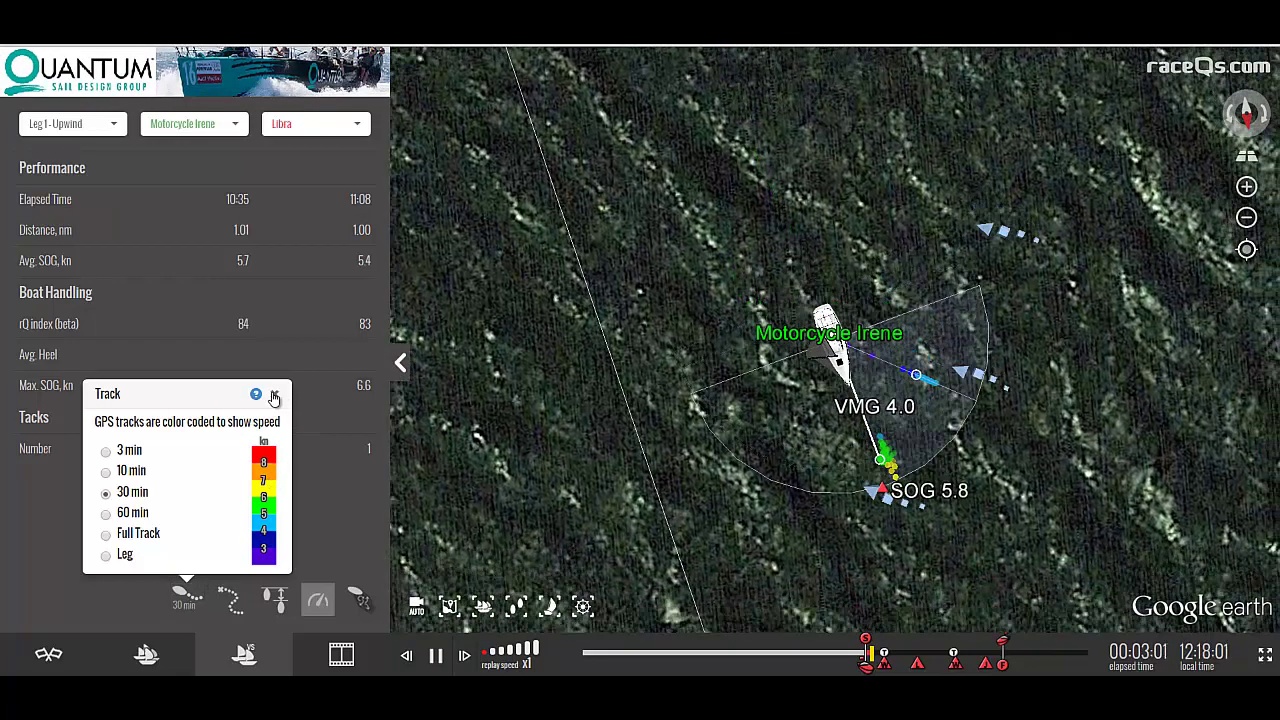
{"action": "left_click", "coordinate": [274, 394]}
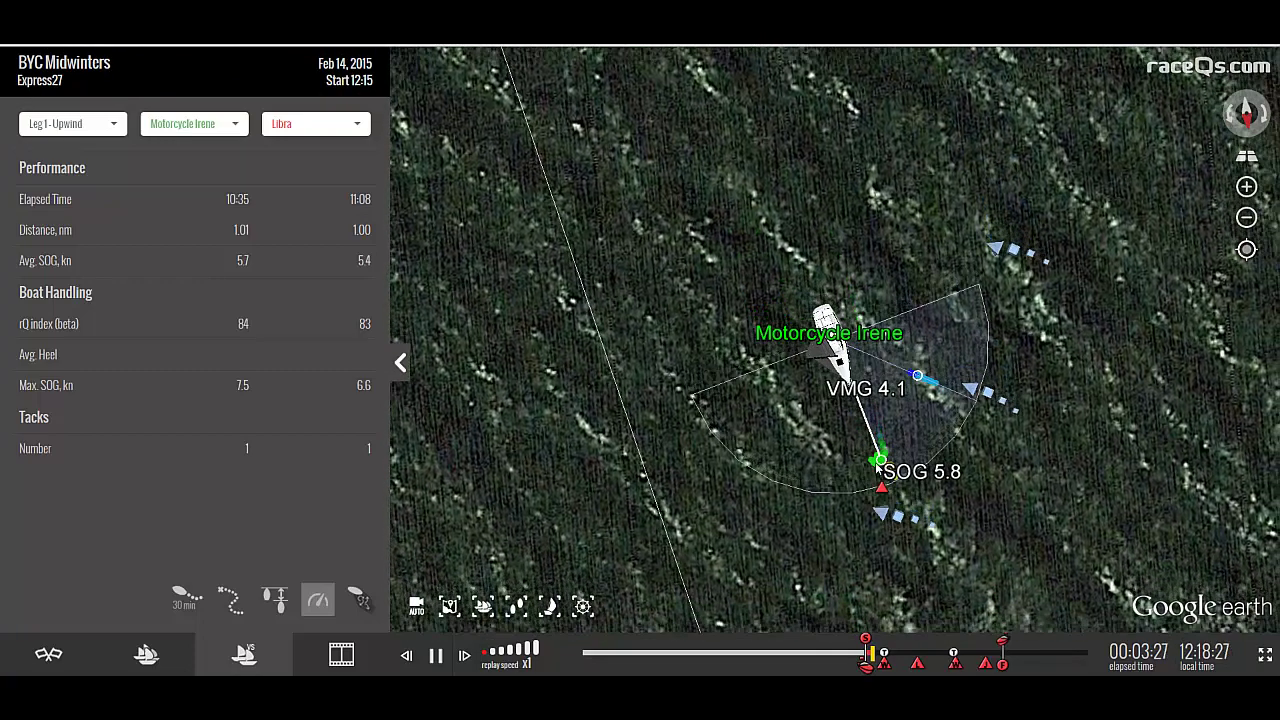
{"action": "left_click", "coordinate": [318, 600]}
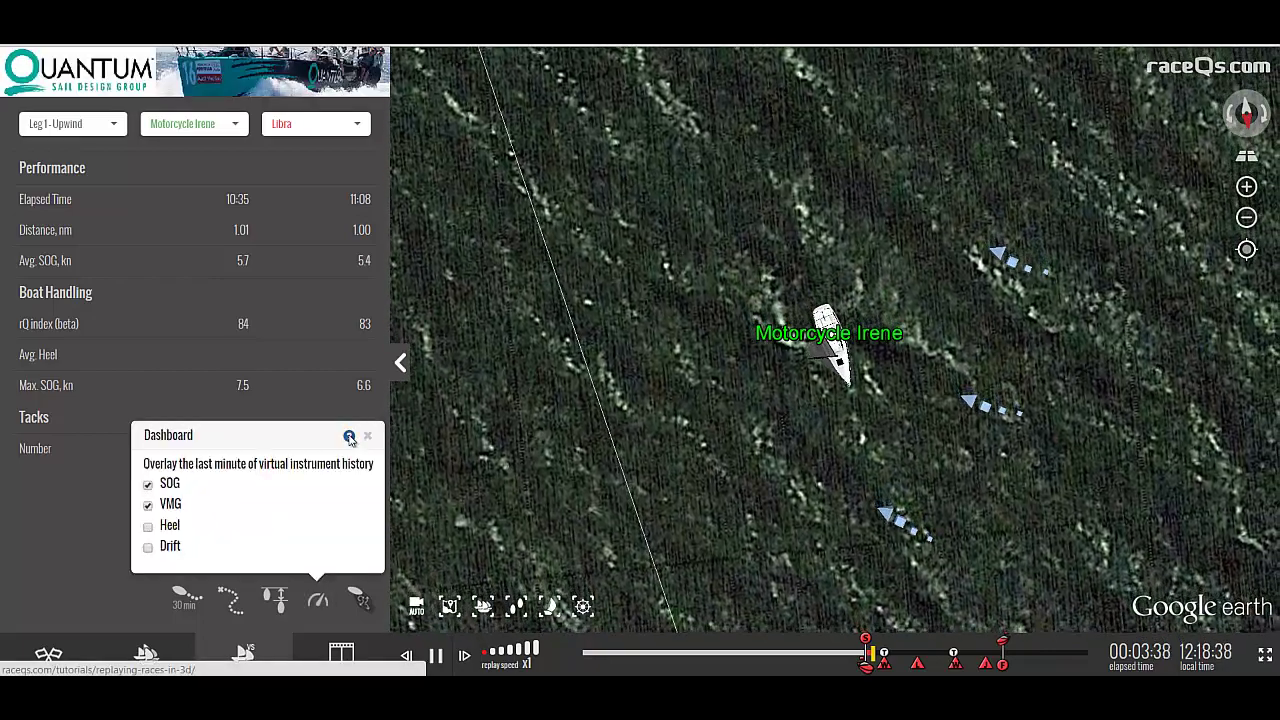
Turn on the Wind Shadow overlay showing red wind-shadow and green lee-bow zones around Motorcycle Irene.
{"action": "left_click", "coordinate": [360, 600]}
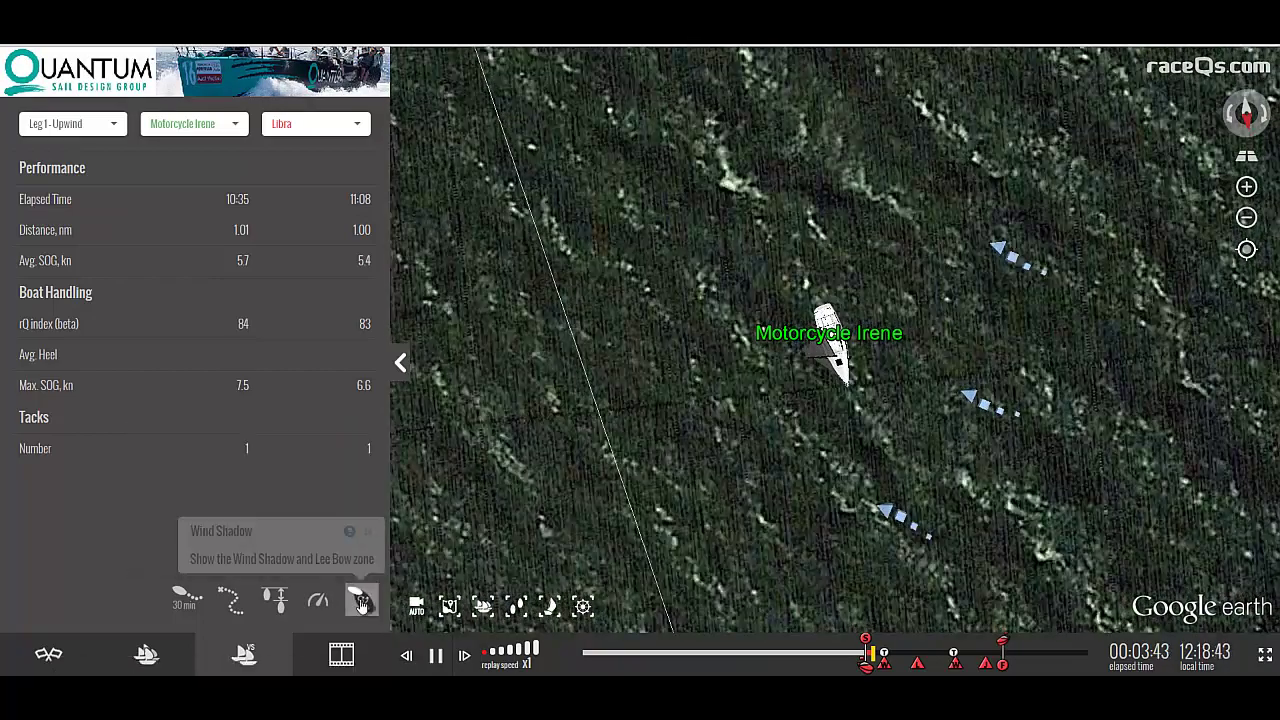